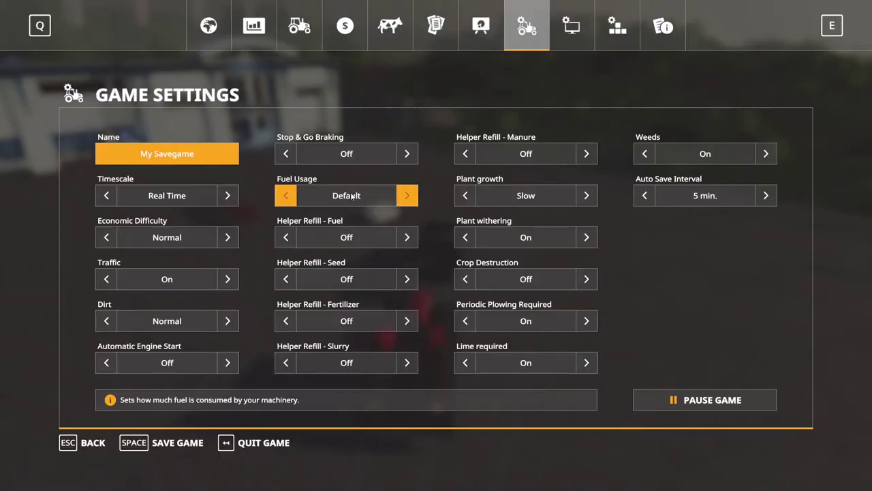
Leave settings and check fields 25, 24 and 23 on the map; field 23 is 9.73 AC, £157,472
key("Escape")
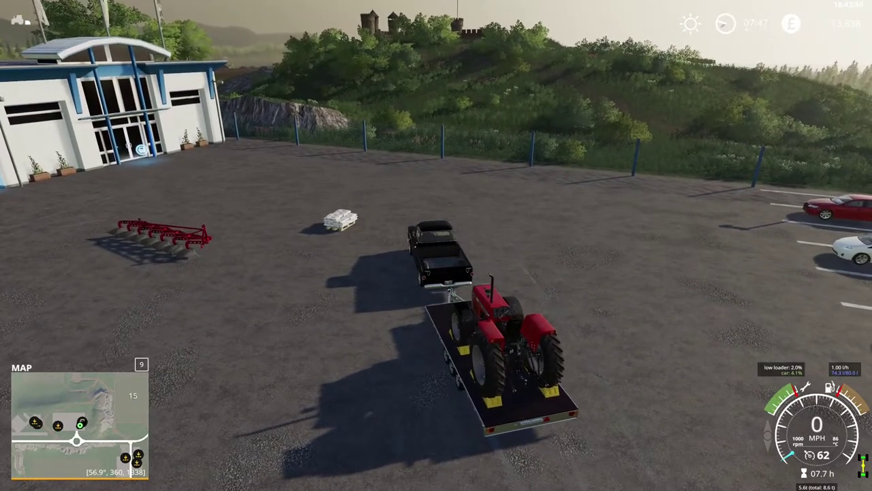
key("Escape")
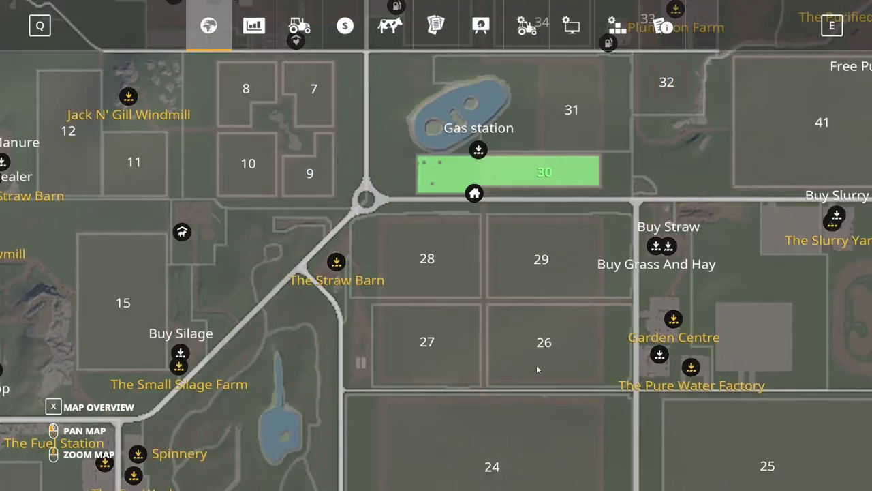
scroll(679, 364, "down", 2)
left_click(675, 436)
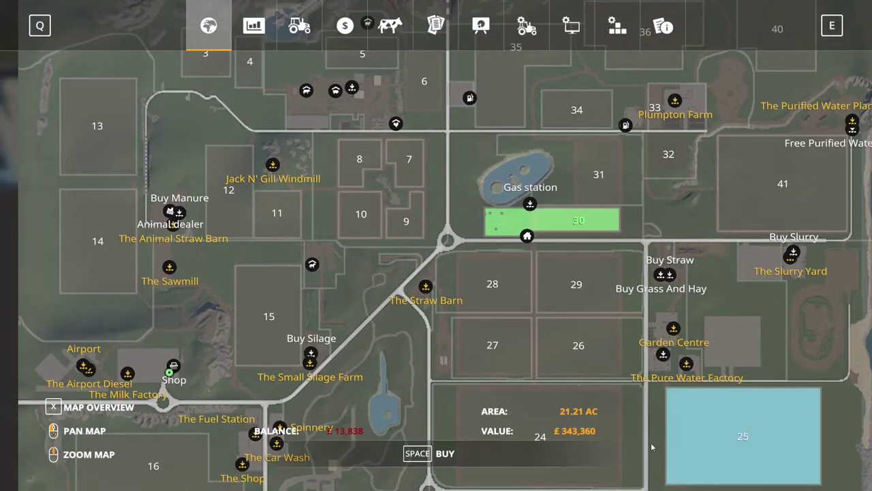
left_click_drag(631, 376, 534, 308)
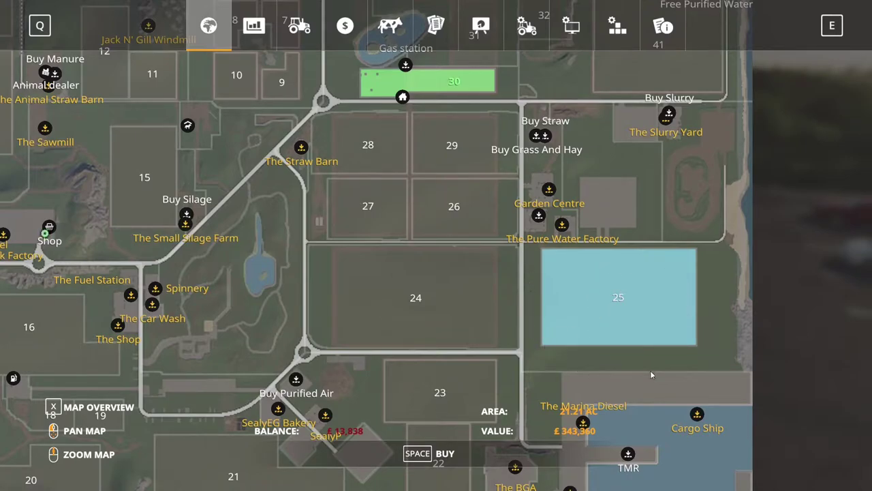
left_click(479, 326)
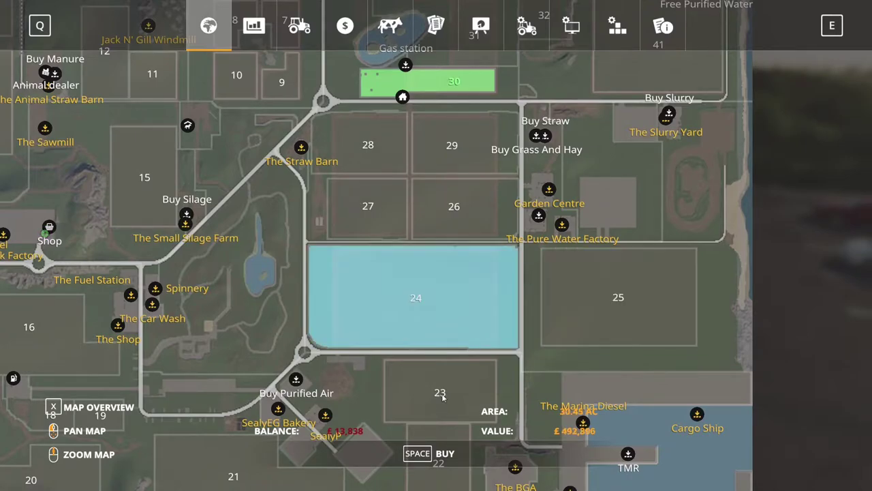
left_click(442, 393)
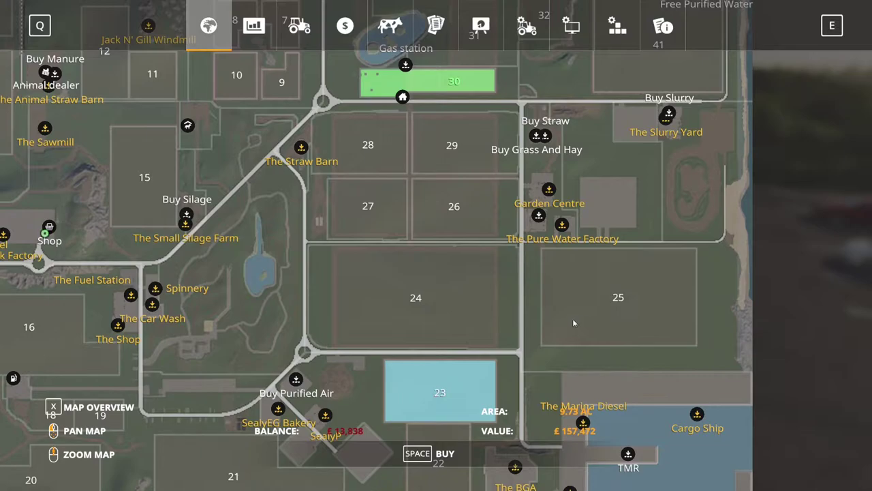
scroll(523, 317, "up", 1)
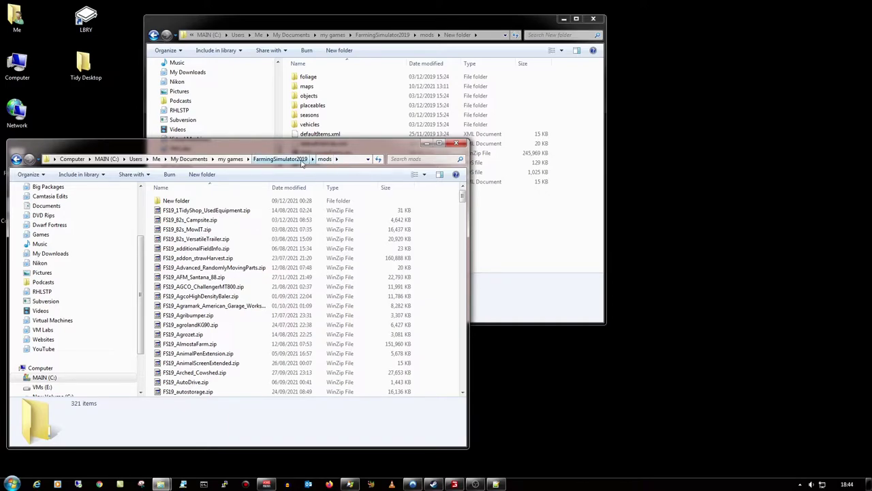
Find FS19_sussexFarms.zip in mods, then open New folder's maps/mapDE.i3d in GIANTS Editor
left_click(188, 225)
type("fs19_sus")
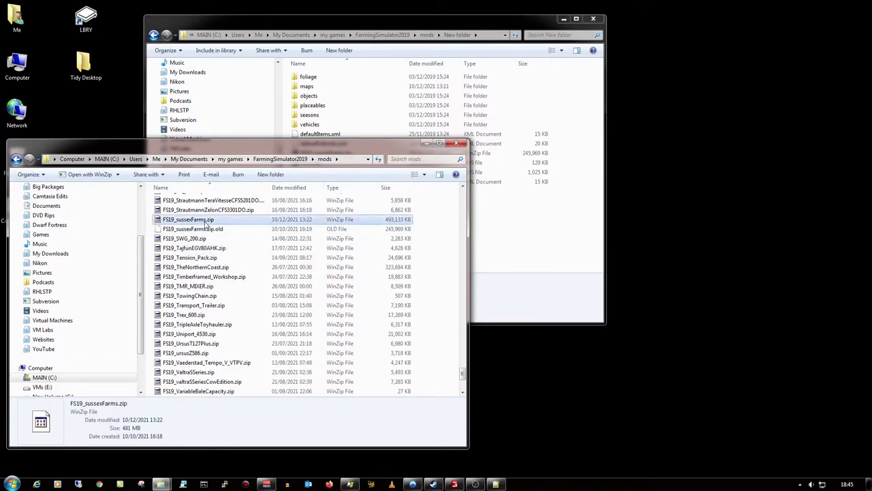
left_click(414, 17)
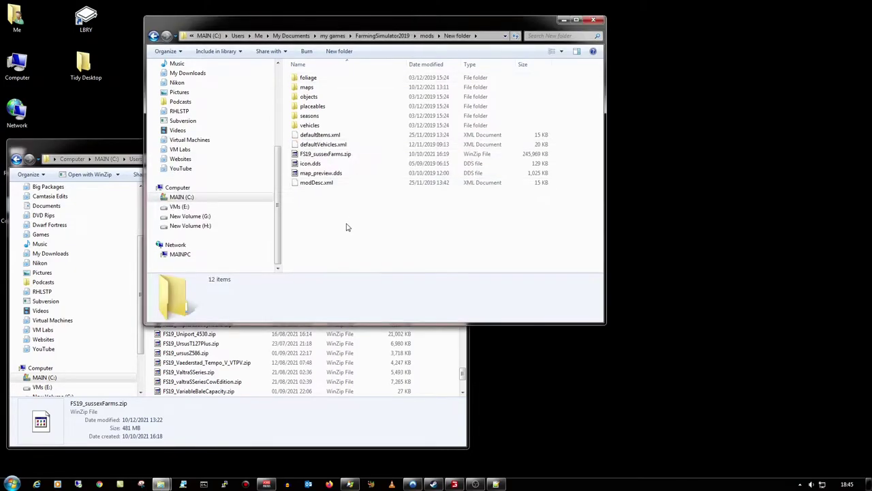
double_click(326, 88)
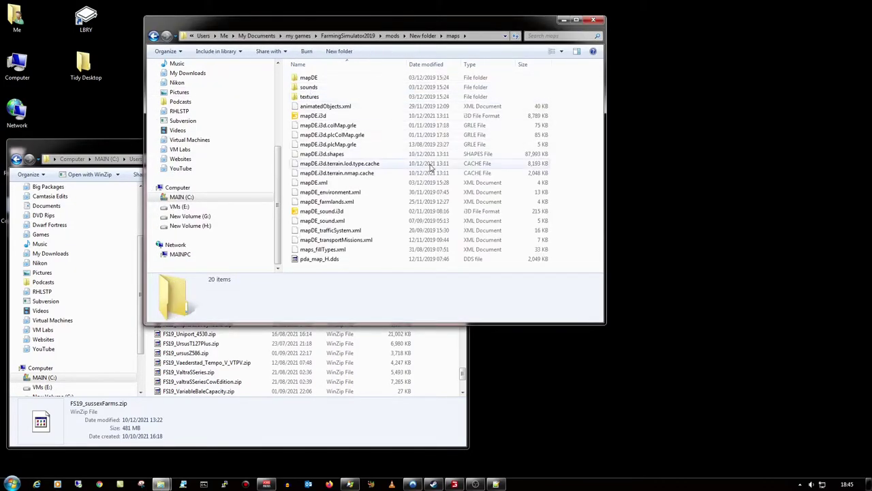
left_click(312, 117)
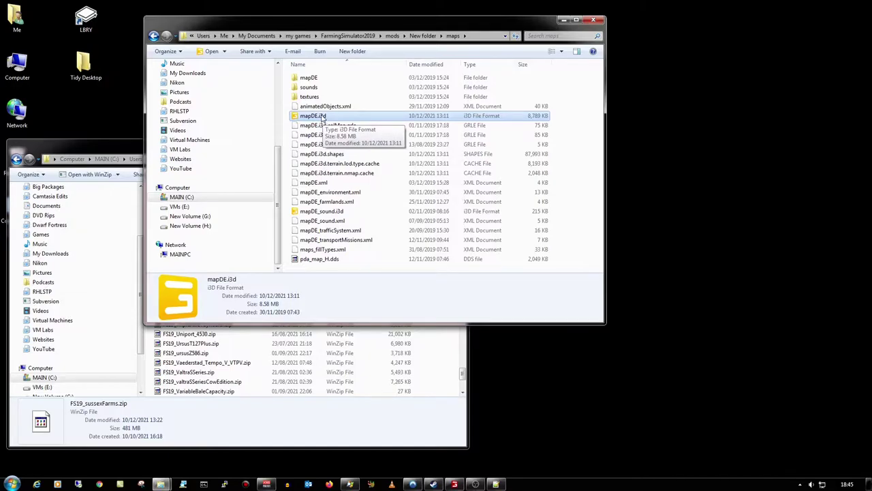
double_click(322, 118)
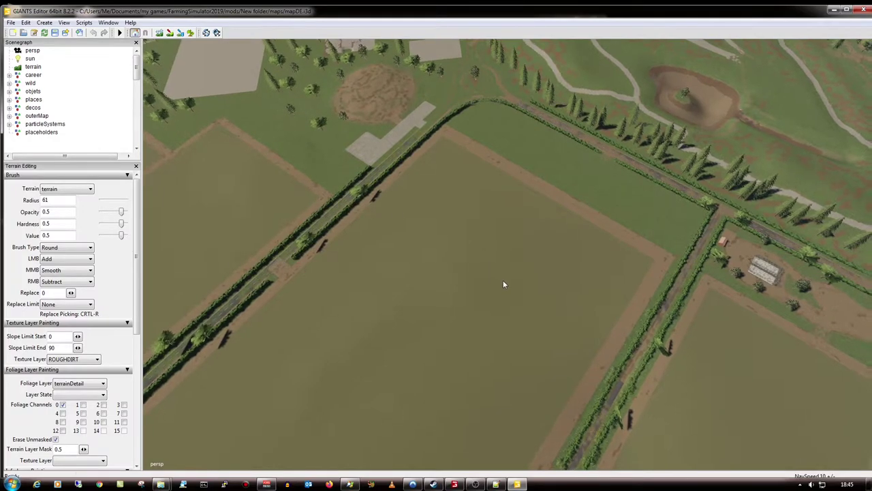
Zoom out and pan the viewport to the large field beside the harbour
scroll(464, 309, "down", 5)
scroll(465, 312, "down", 2)
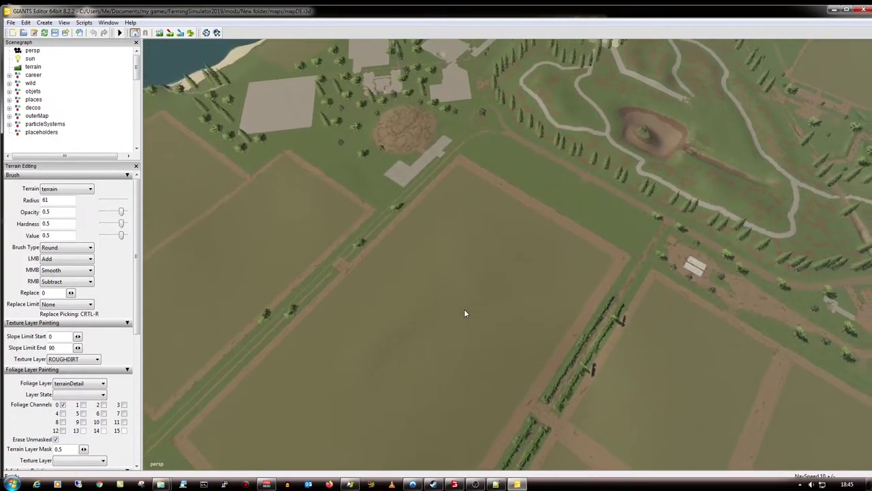
scroll(465, 312, "down", 2)
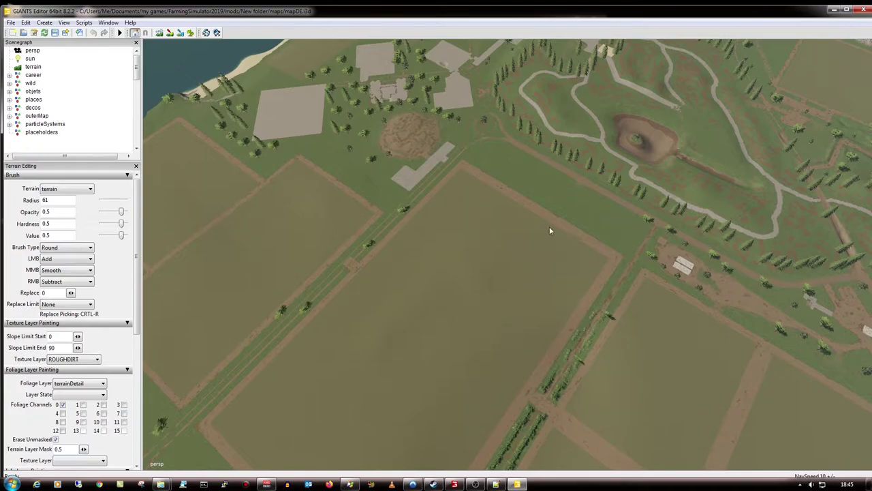
mouse_move(549, 231)
middle_mouse_down()
mouse_move(506, 241)
mouse_move(310, 202)
mouse_move(326, 184)
mouse_move(360, 178)
mouse_move(383, 204)
middle_mouse_up()
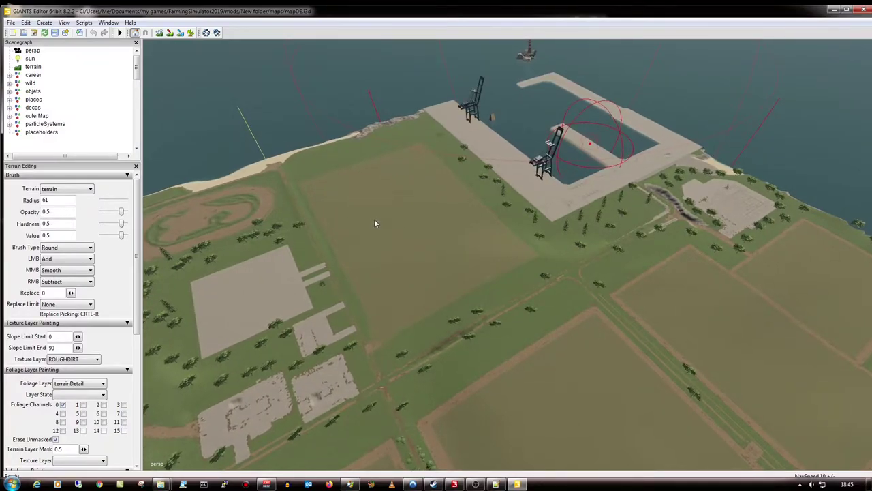
middle_click_drag(344, 197, 345, 205)
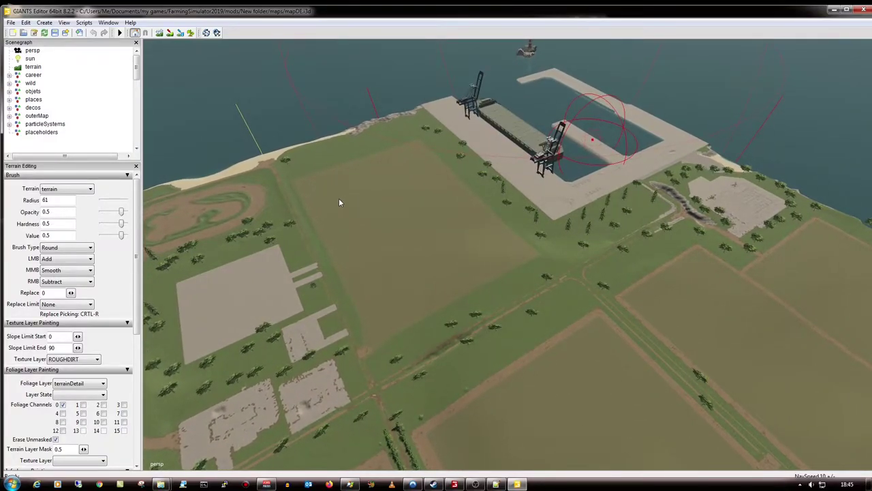
mouse_move(137, 276)
left_mouse_down()
mouse_move(151, 393)
mouse_move(140, 368)
left_mouse_up()
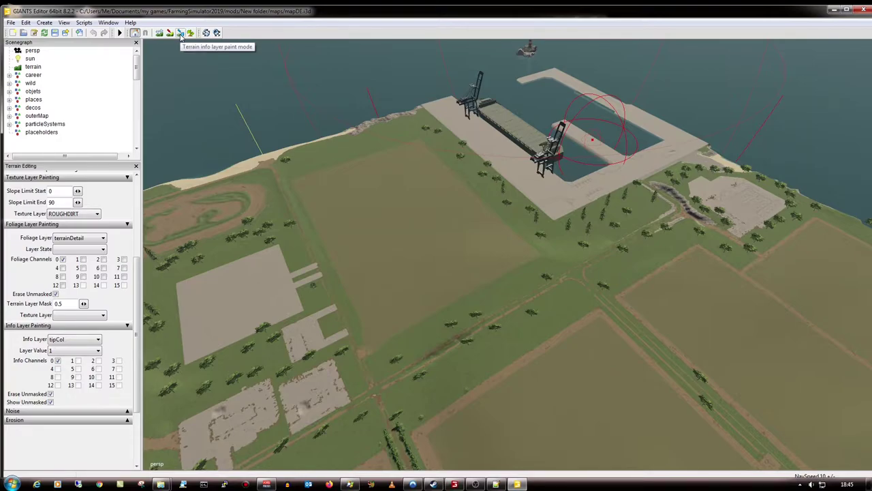
Switch to terrain info-layer painting on the farmland layer to show ownership colours
left_click(180, 37)
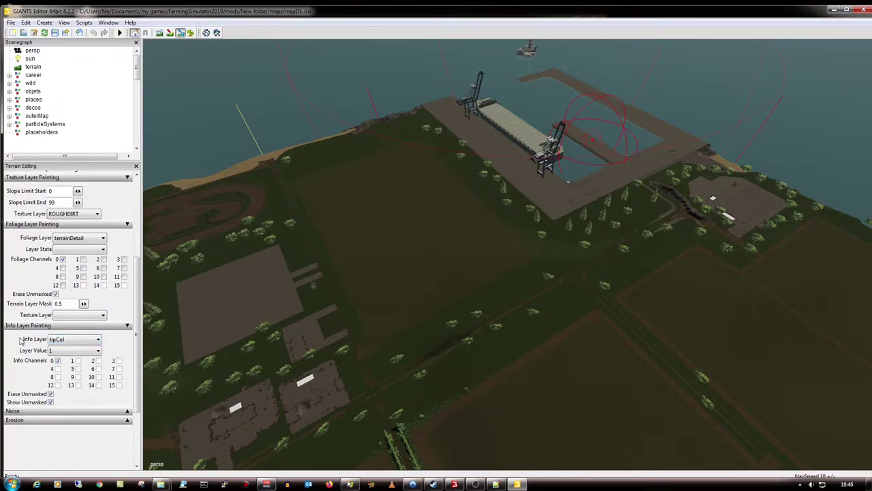
left_click(62, 341)
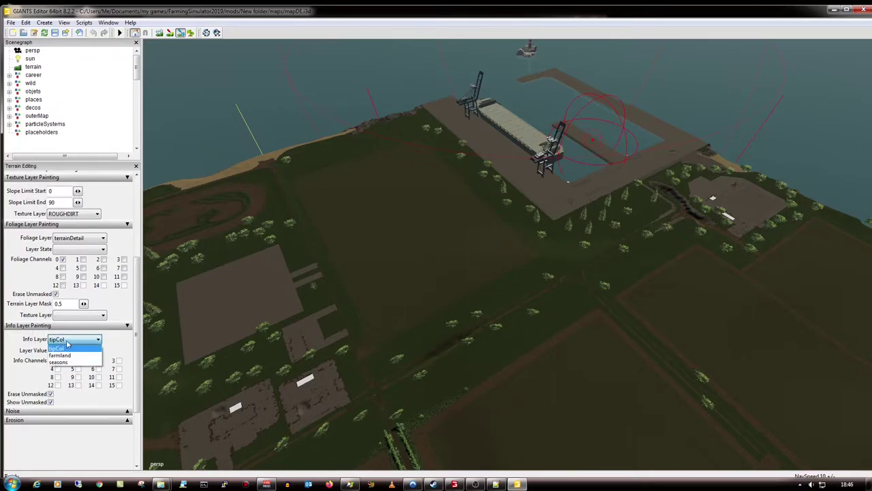
left_click(65, 360)
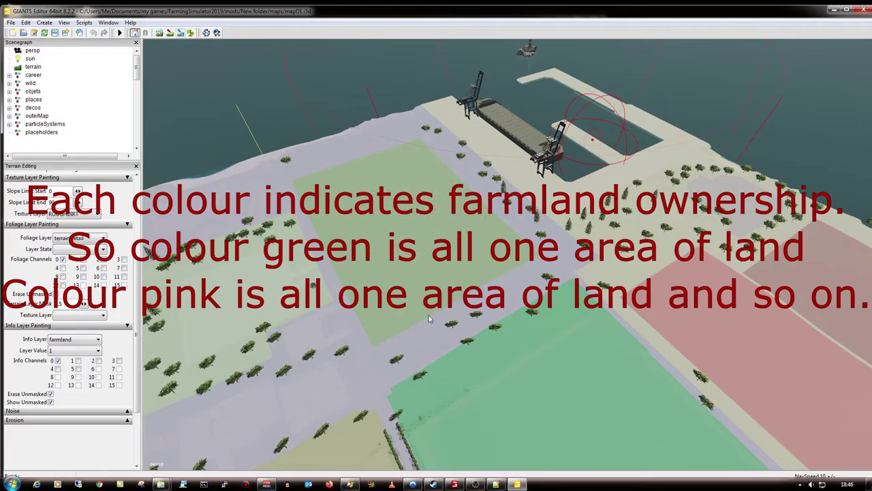
right_click(394, 188)
left_click(375, 227)
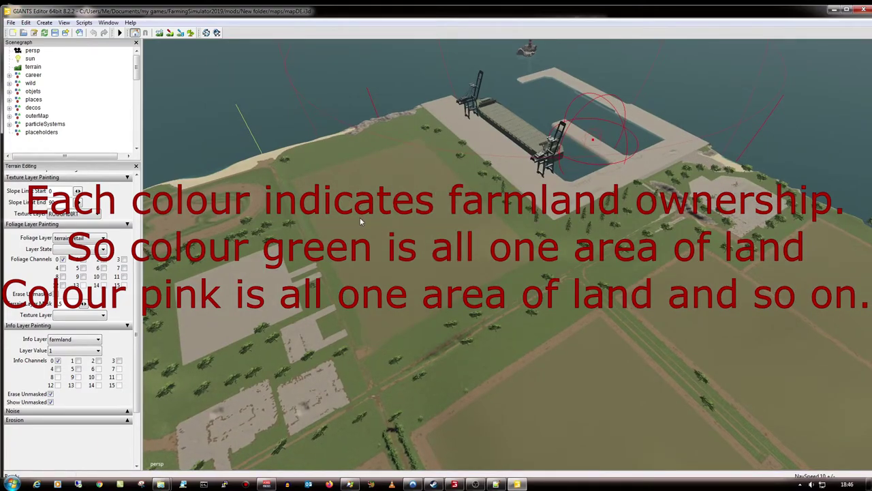
left_click(181, 34)
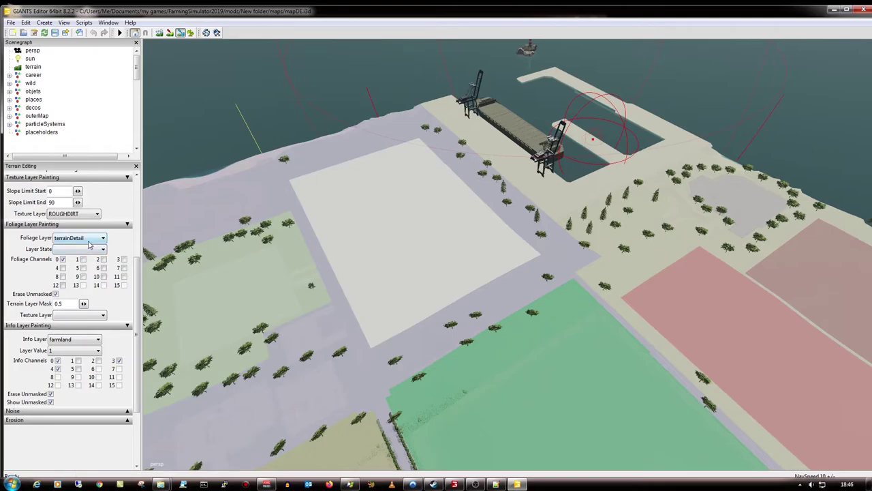
Paint the grey strip into the field's farmland with a square brush, save, and minimize the editor
left_click_drag(131, 272, 130, 222)
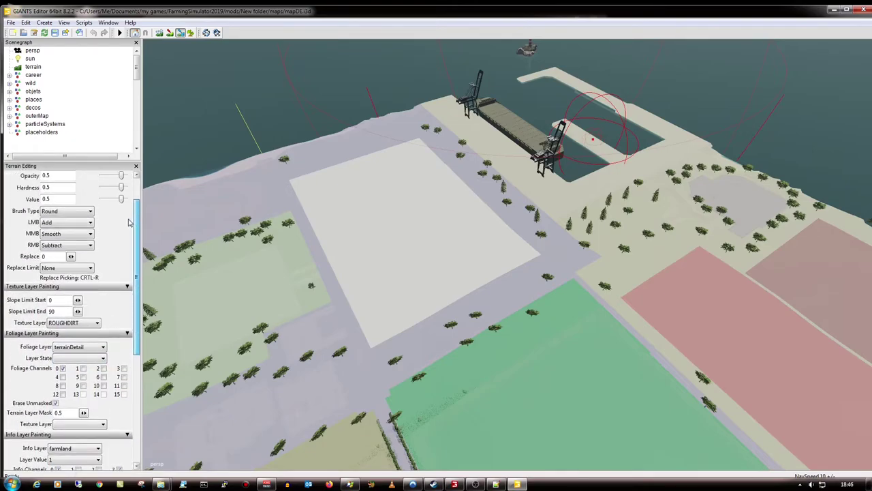
left_click(67, 211)
left_click(62, 226)
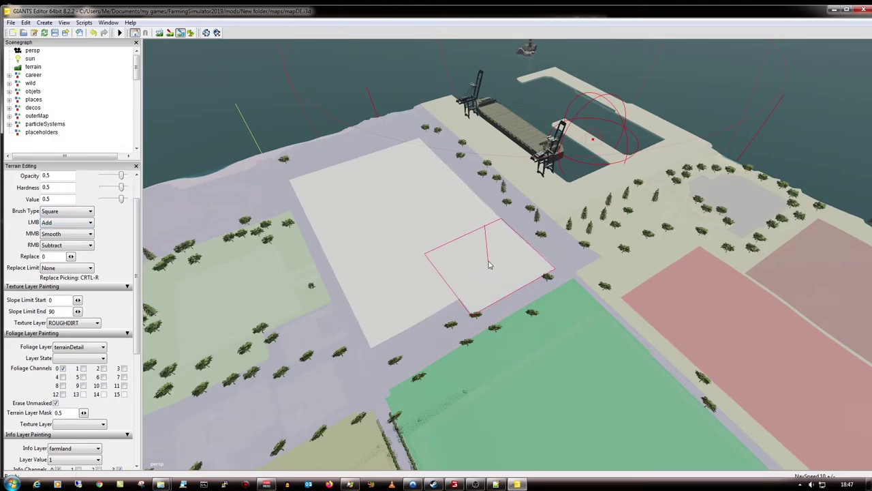
left_click(488, 265)
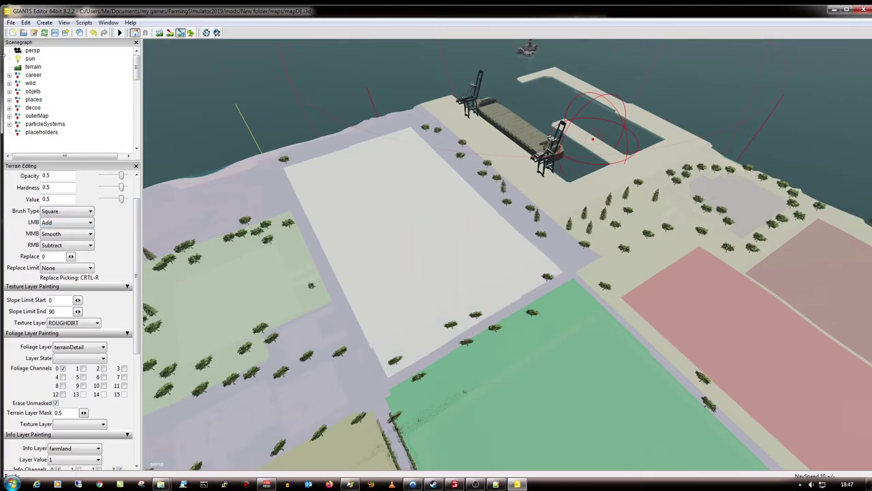
left_click(56, 36)
left_click(833, 10)
Arrange the mods folder and maps folder windows side by side on the desktop
key("super+d")
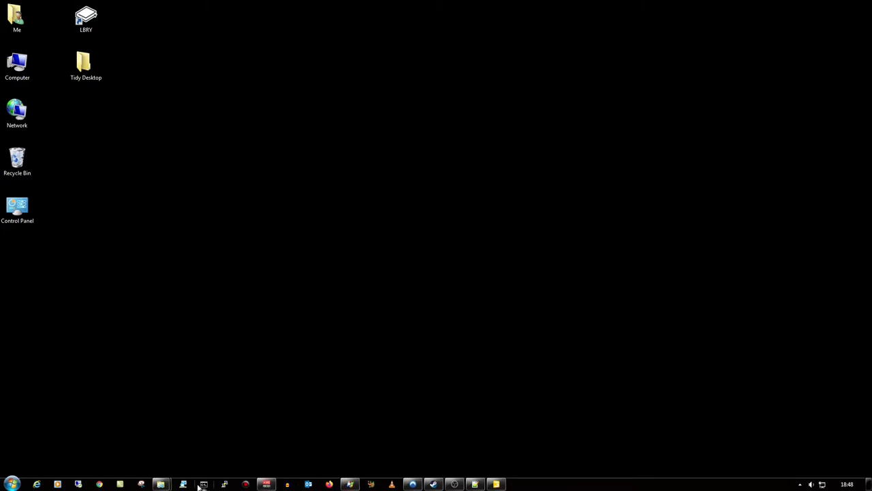
mouse_move(161, 484)
left_click(212, 417)
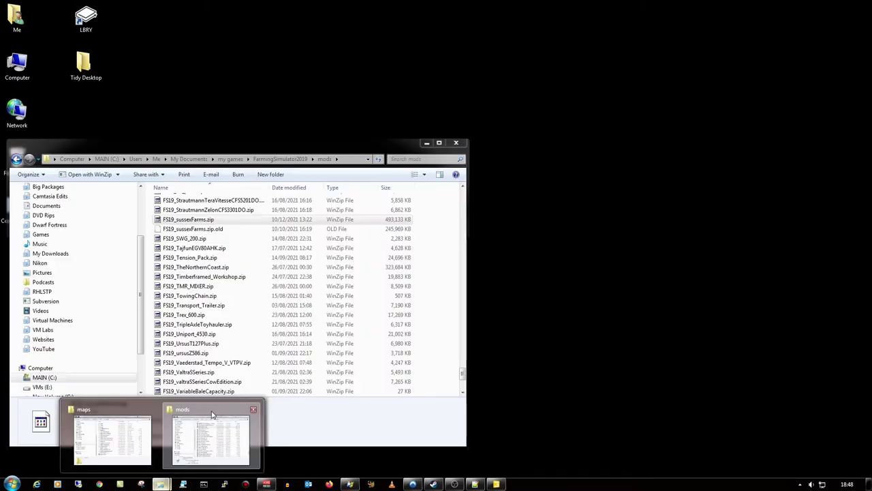
left_click(161, 484)
left_click(127, 416)
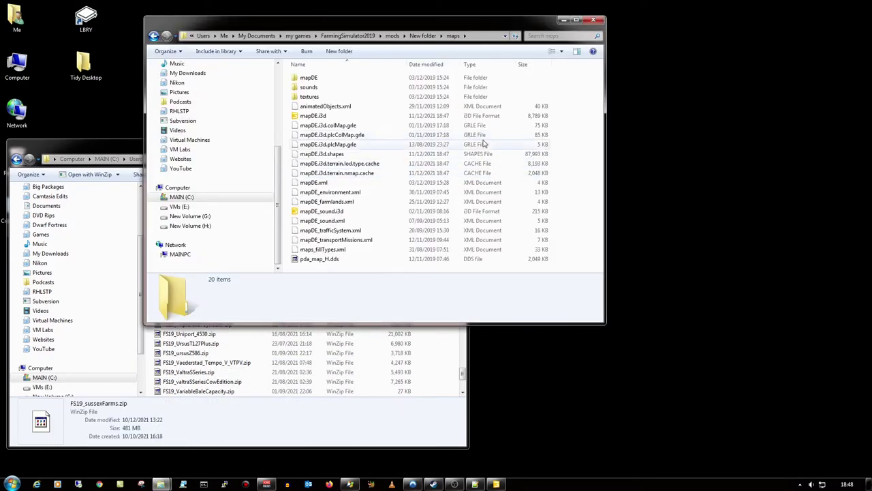
left_click_drag(451, 26, 690, 23)
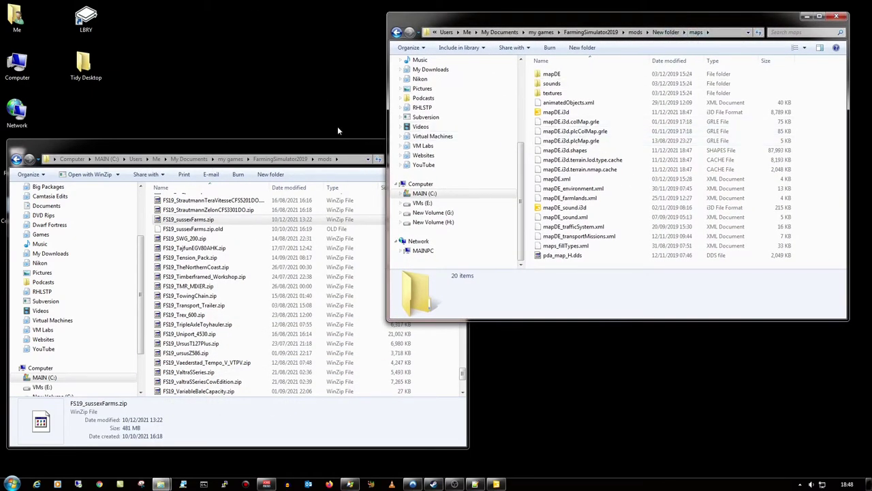
left_click(257, 149)
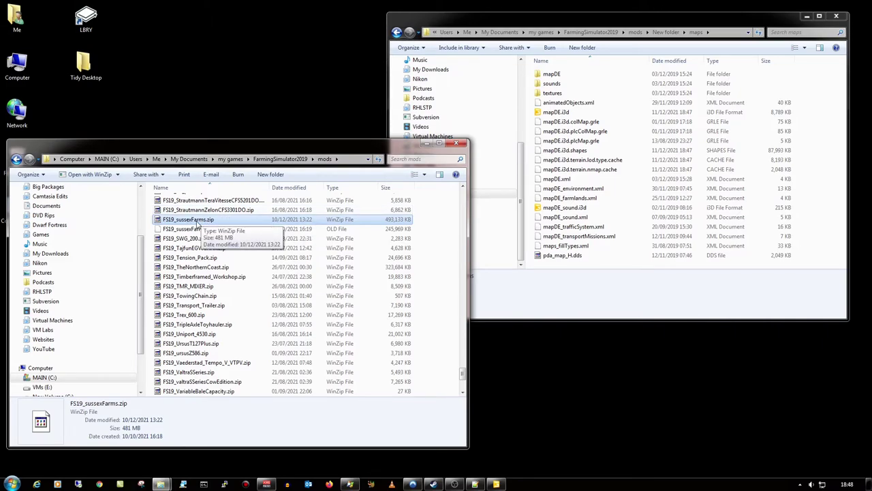
Open FS19_sussexFarms.zip in 7-Zip and copy all 12 New folder items into it
right_click(197, 222)
mouse_move(228, 257)
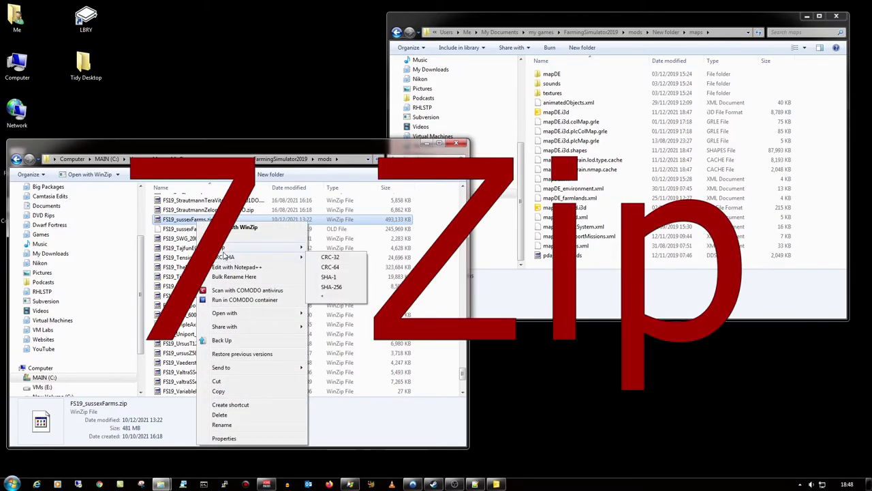
left_click(332, 246)
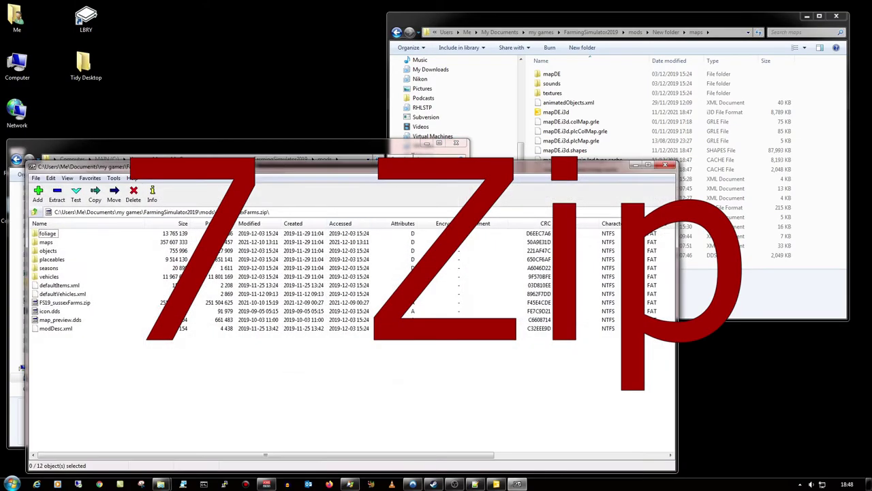
left_click_drag(412, 167, 359, 91)
left_click(640, 22)
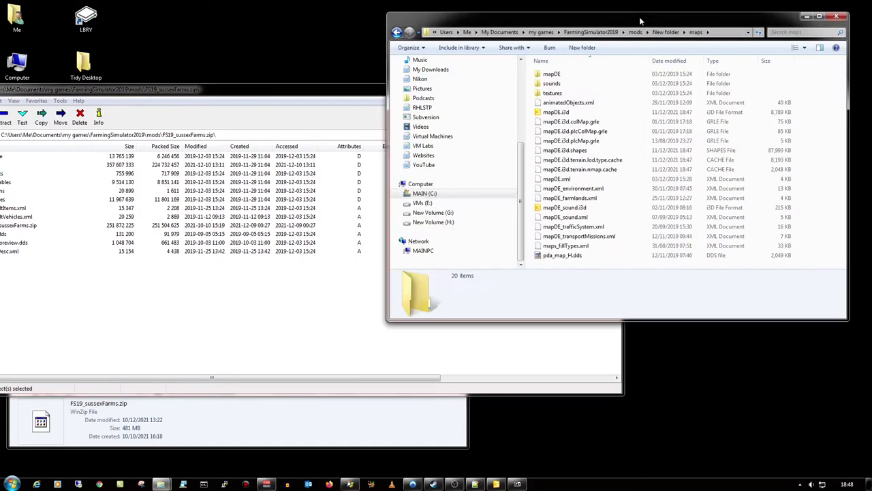
left_click(666, 32)
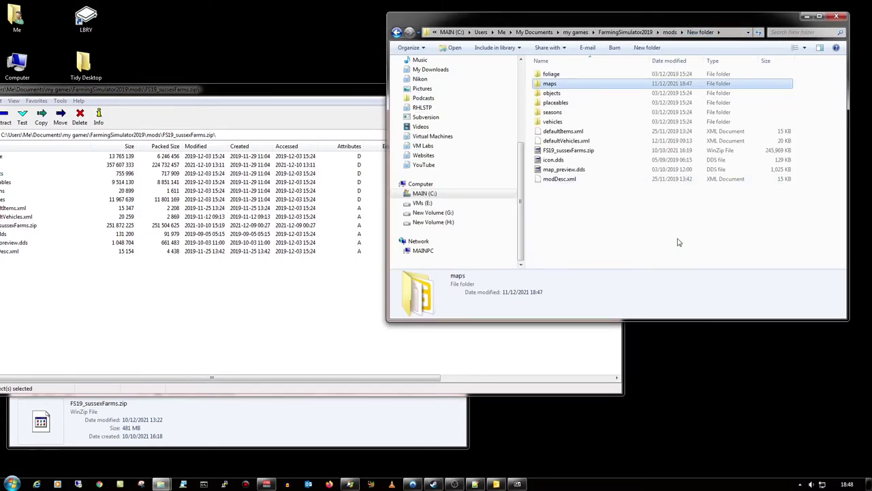
left_click_drag(676, 242, 555, 74)
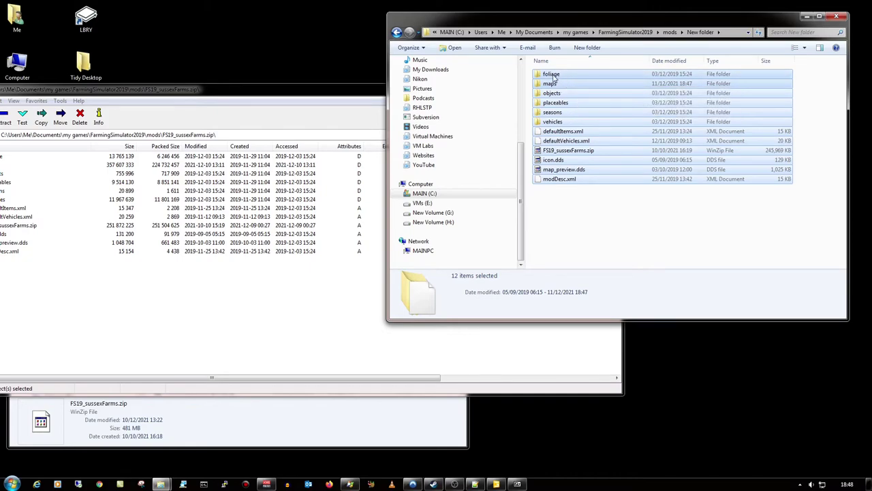
left_click_drag(554, 77, 322, 286)
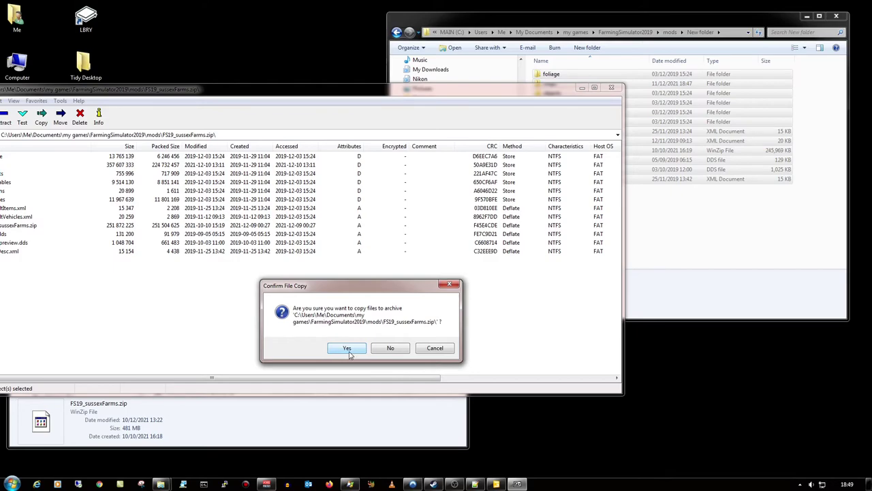
left_click(348, 349)
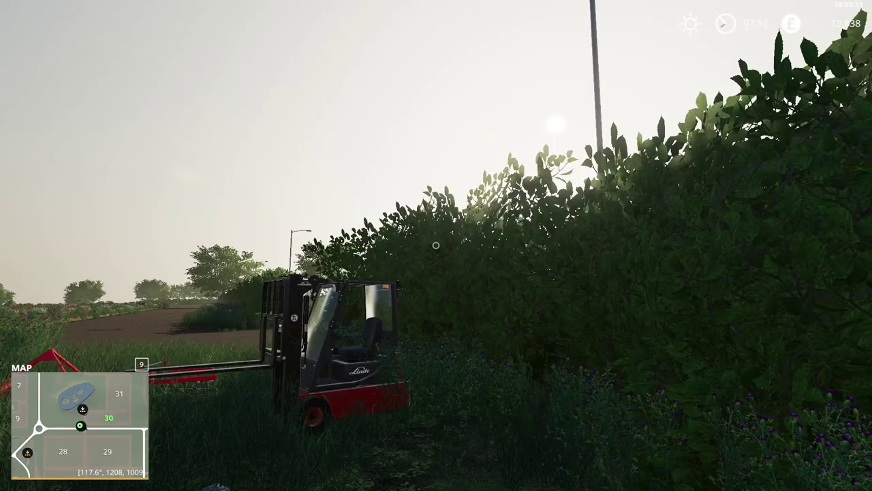
Show the in-game farmland view and select field 25, now 26.54 AC at £429,664
key("Escape")
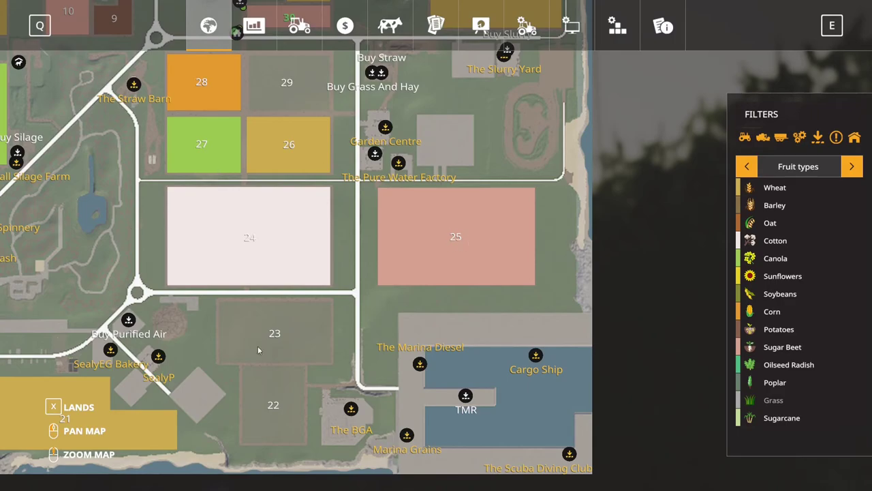
key("x")
left_click(456, 234)
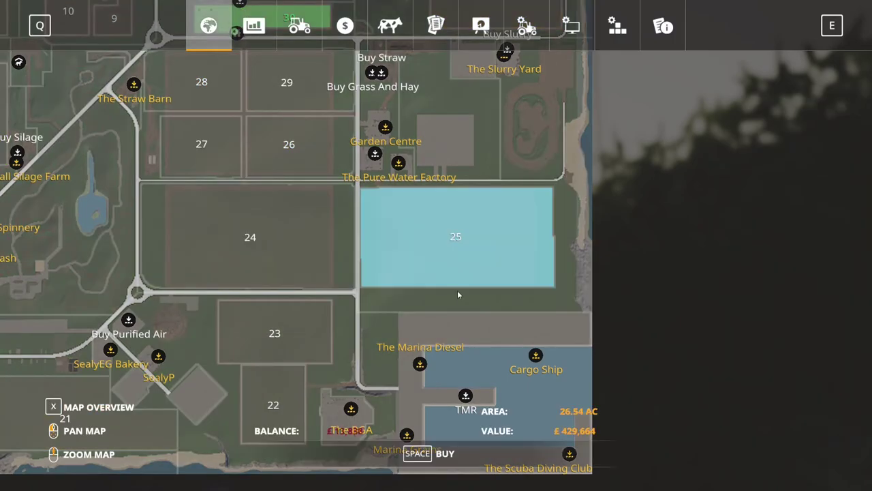